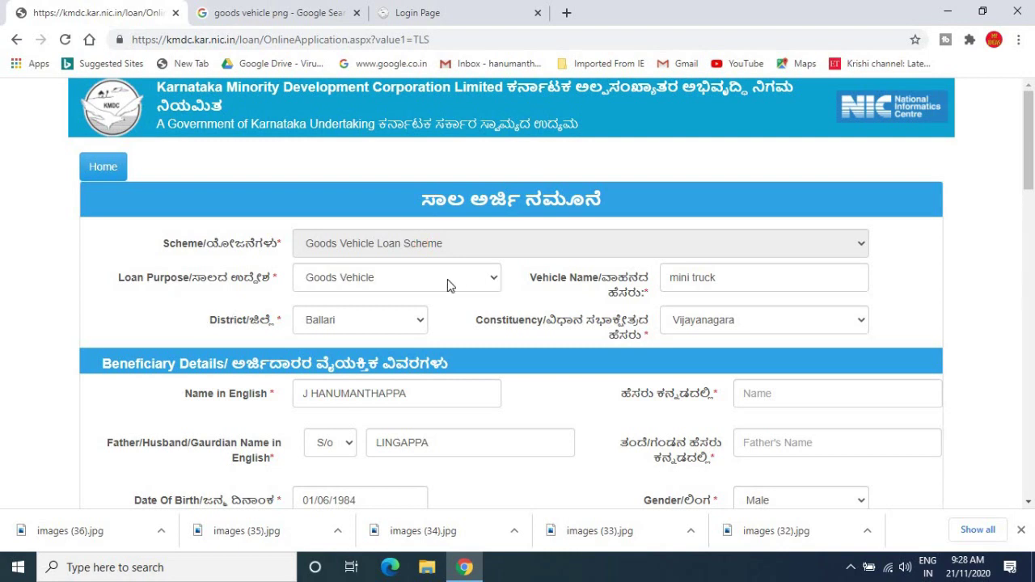
# Step: Check the loan purpose, vehicle name, district, constituency and English applicant name entries on the loan application form
pyautogui.click(384, 286)
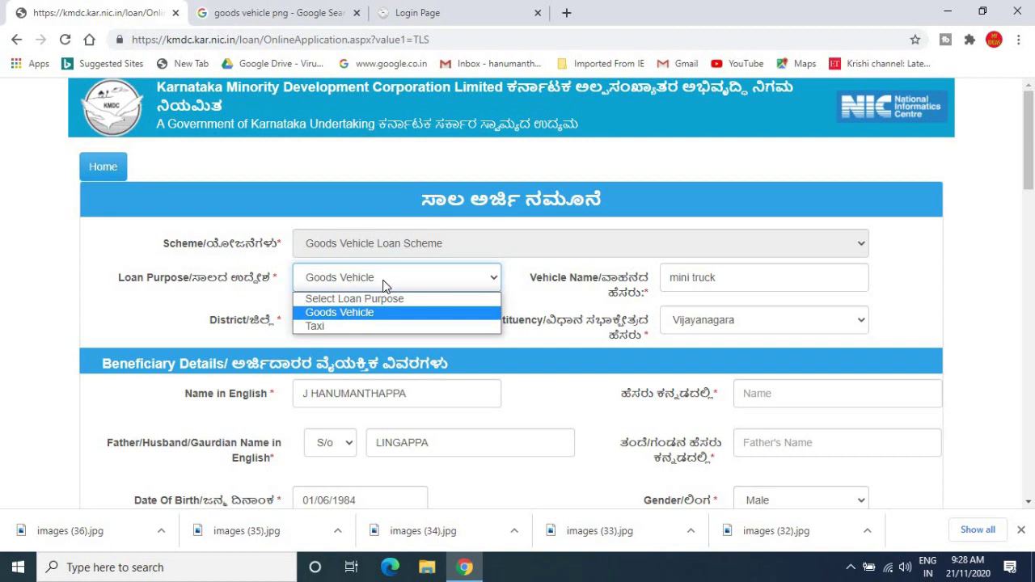
pyautogui.click(361, 316)
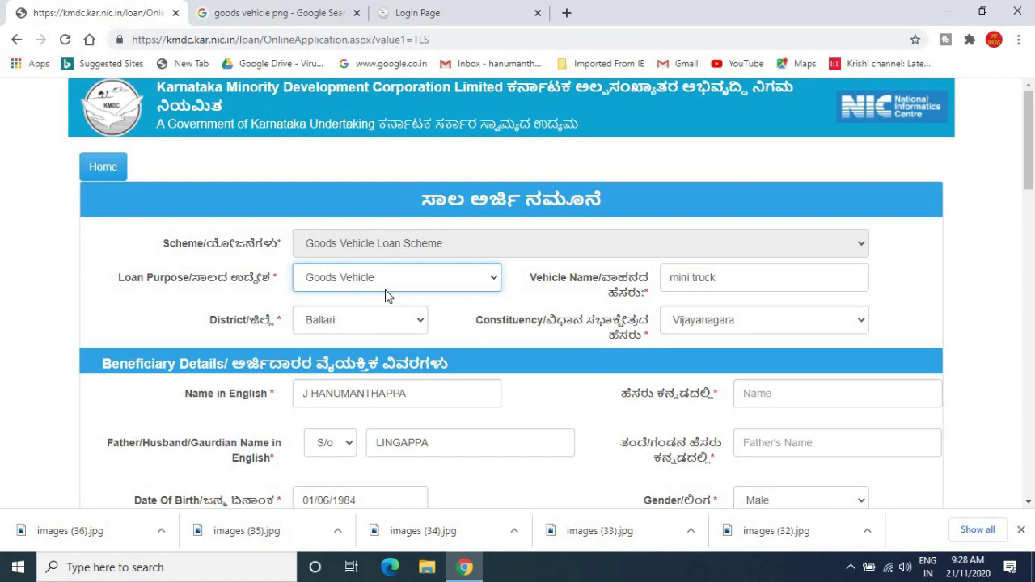
pyautogui.click(726, 278)
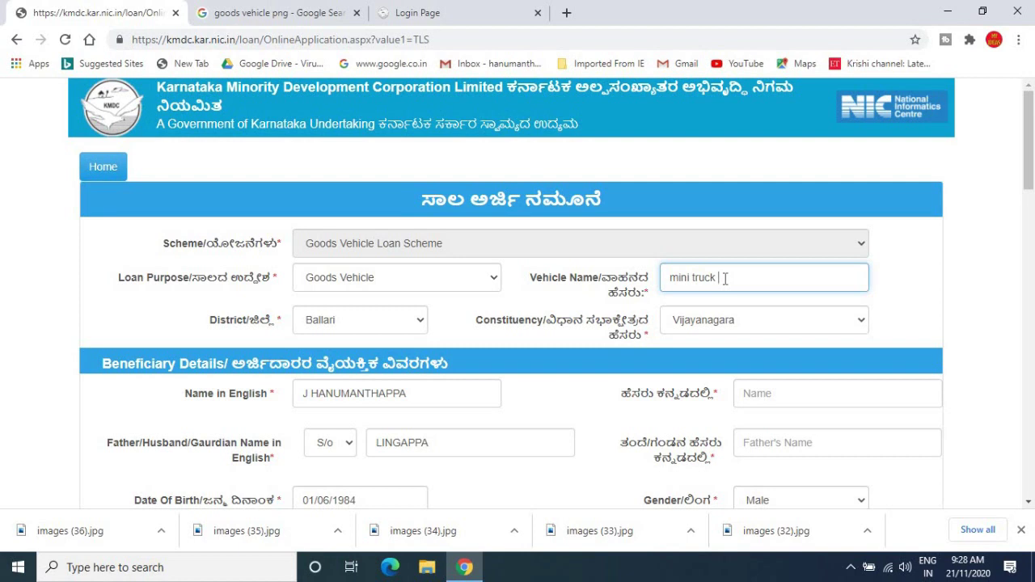
pyautogui.click(363, 328)
pyautogui.click(363, 326)
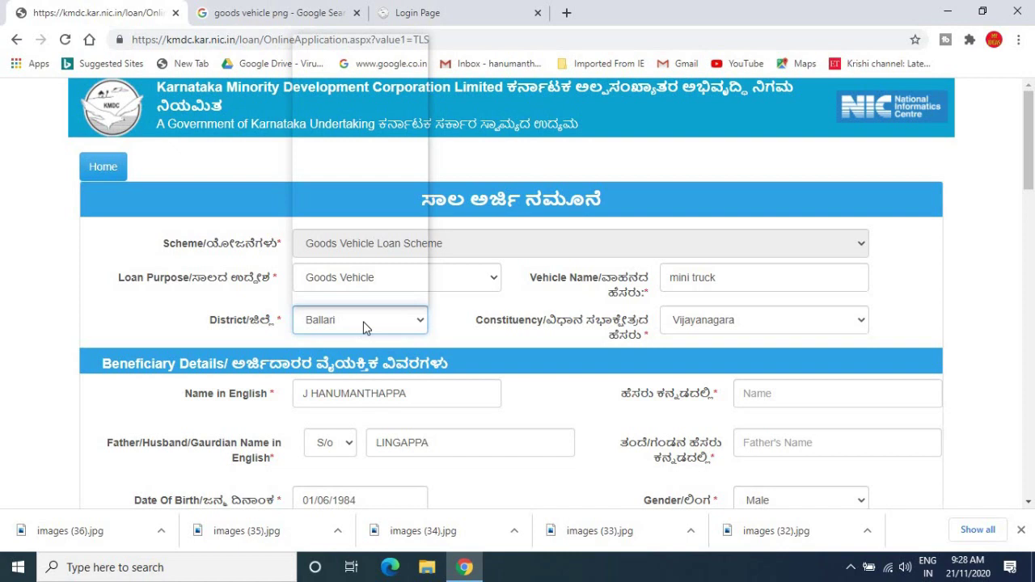
pyautogui.click(756, 328)
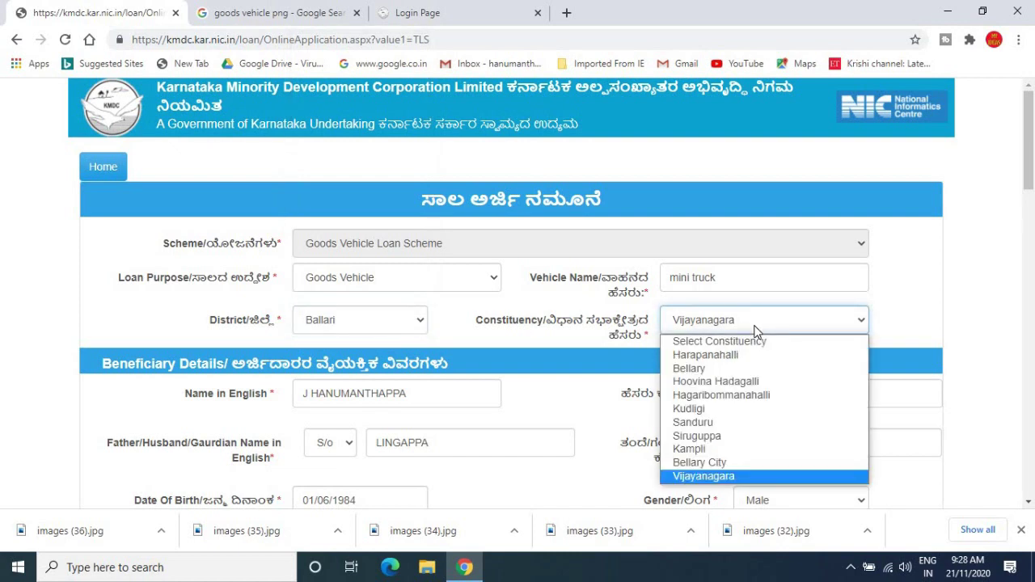
pyautogui.click(756, 330)
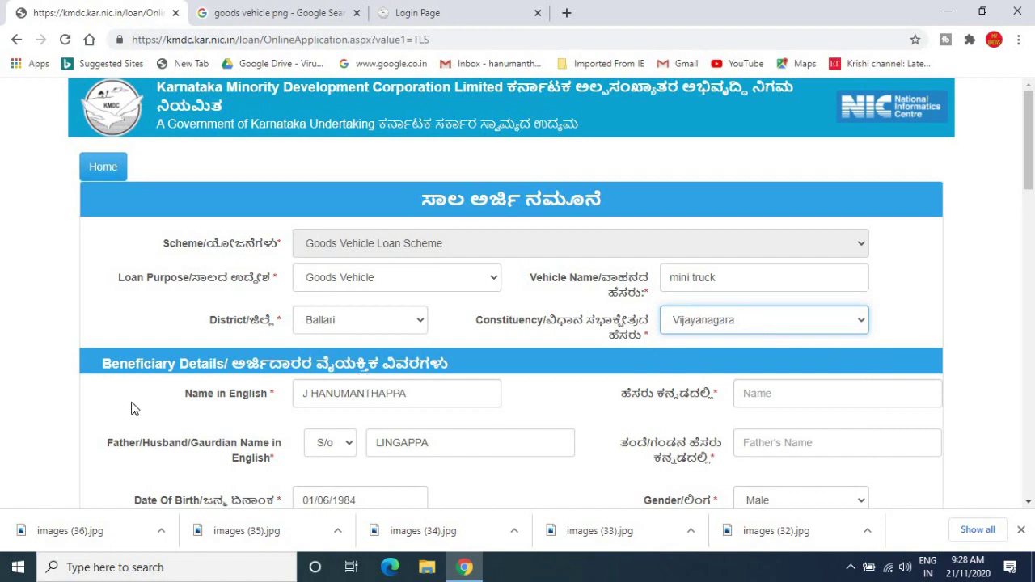
pyautogui.click(440, 397)
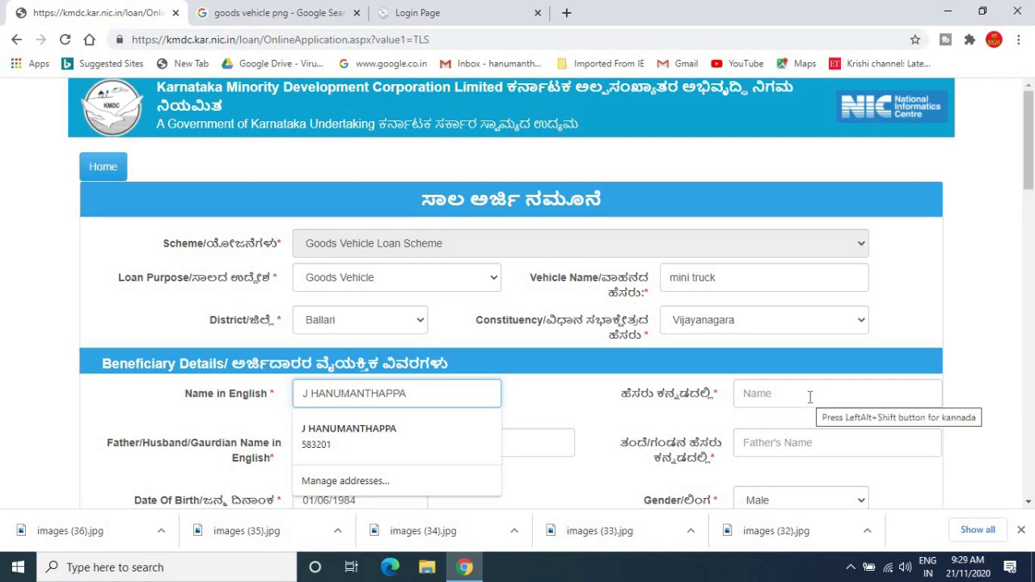
# Step: Search Google for "kannada typing" in a new browser tab and open the English to Kannada converter on kannada.indiatyping.com
pyautogui.click(568, 13)
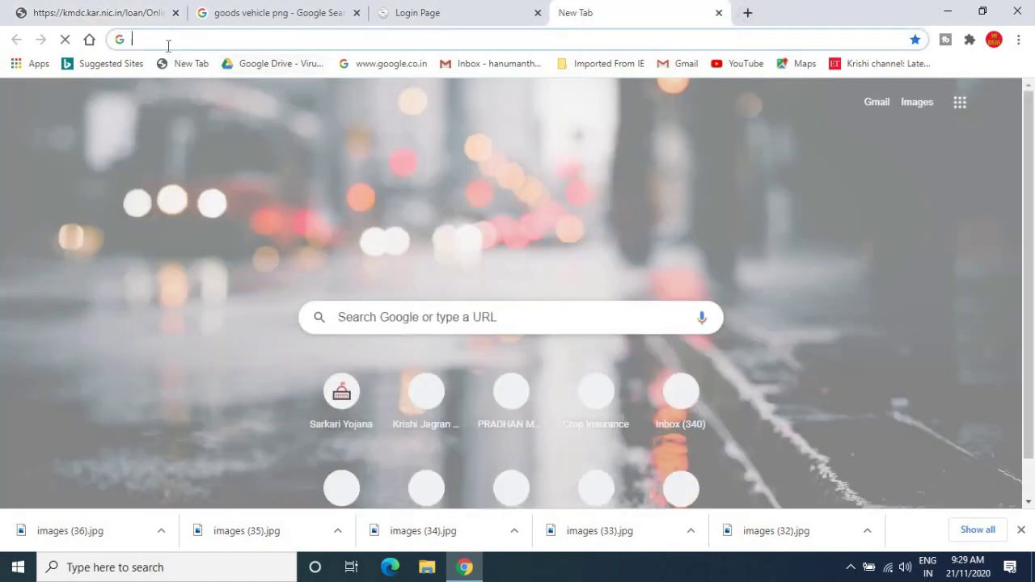
pyautogui.click(168, 41)
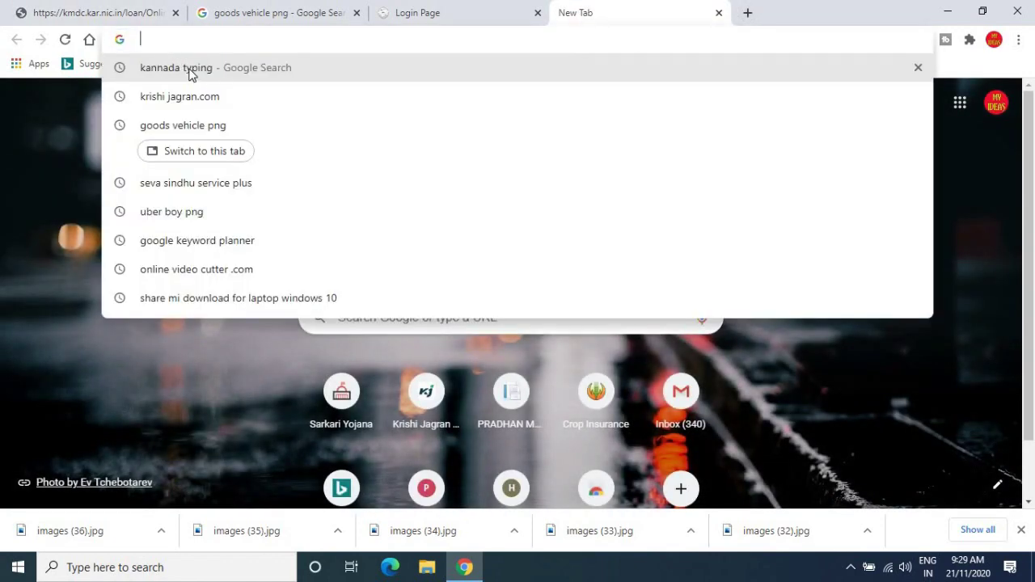
pyautogui.click(190, 69)
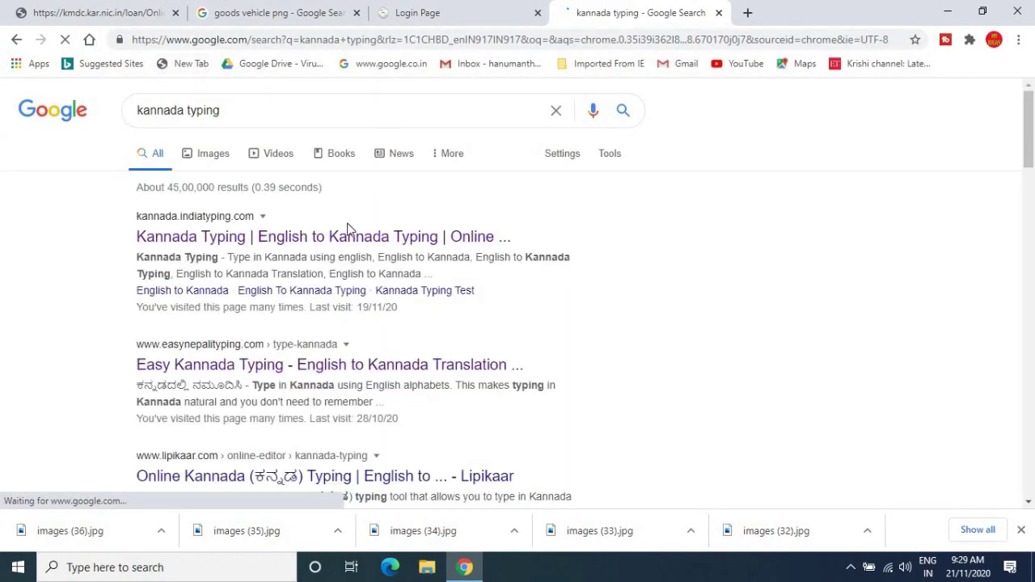
pyautogui.click(329, 241)
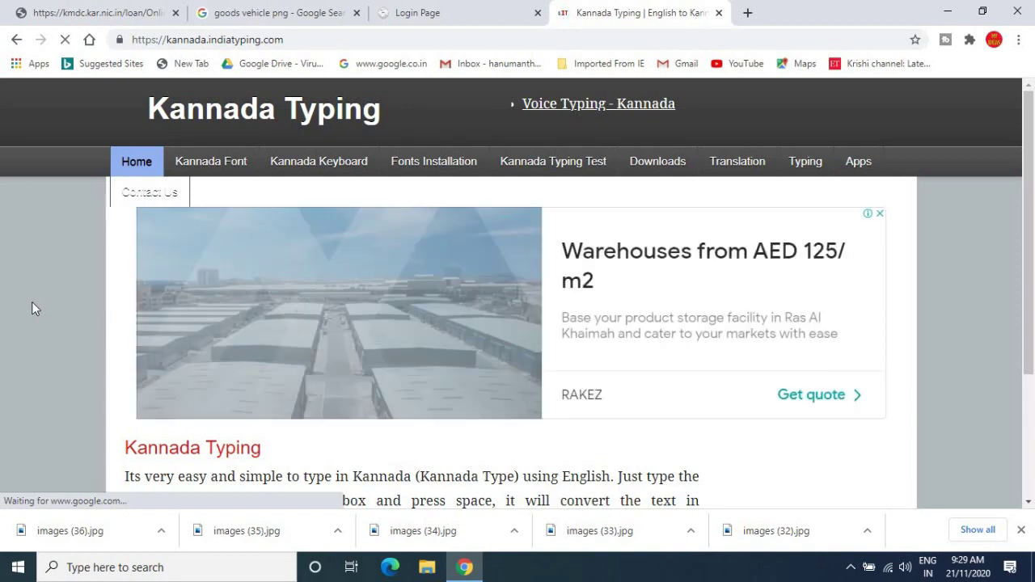
pyautogui.scroll(-5, 31, 301)
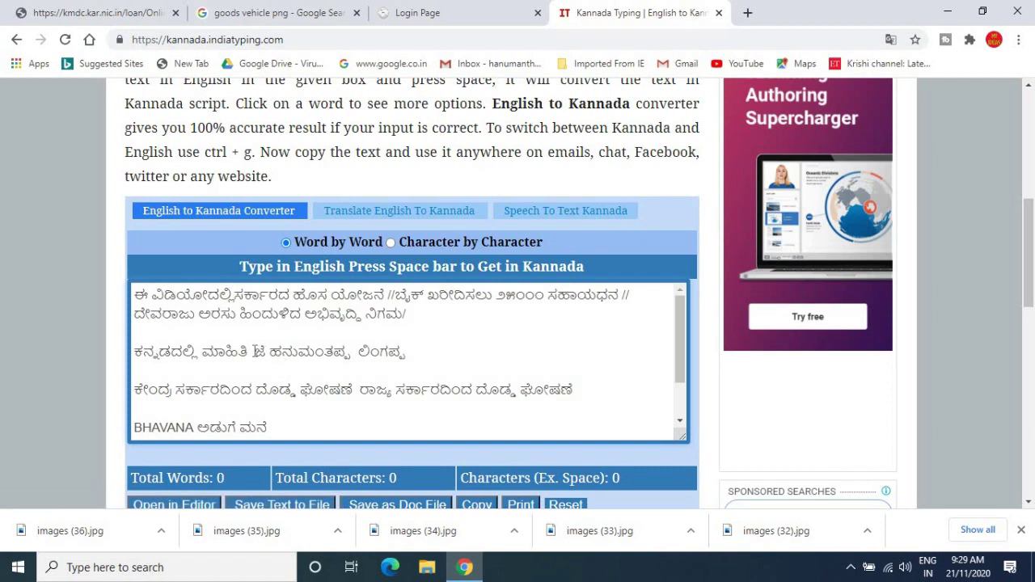
# Step: Copy the applicant's name in Kannada from the converter text into the loan form's Kannada name field
pyautogui.moveTo(254, 352); pyautogui.dragTo(351, 353)
pyautogui.hotkey('ctrl', 'c')
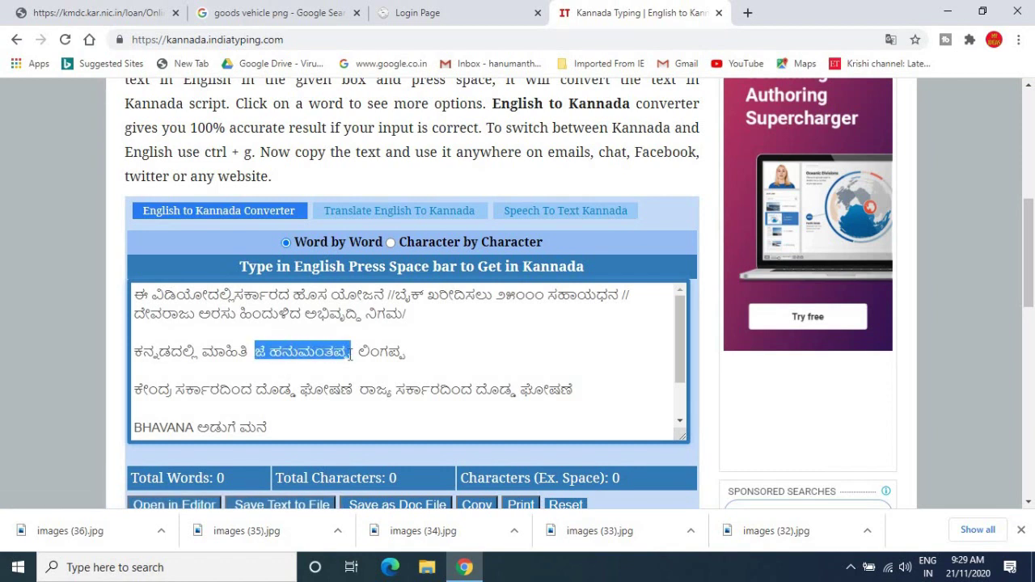
pyautogui.click(110, 13)
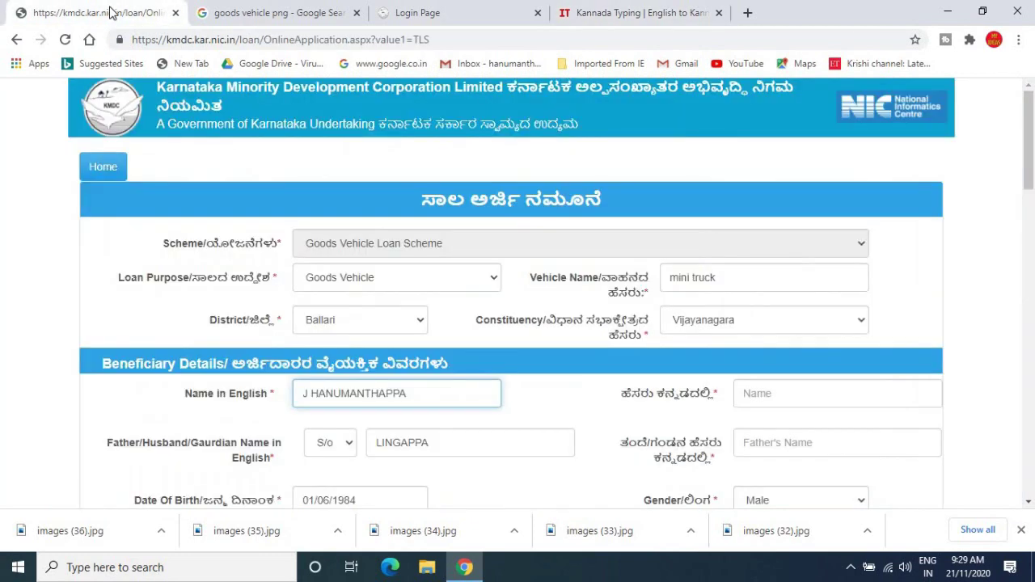
pyautogui.click(809, 396)
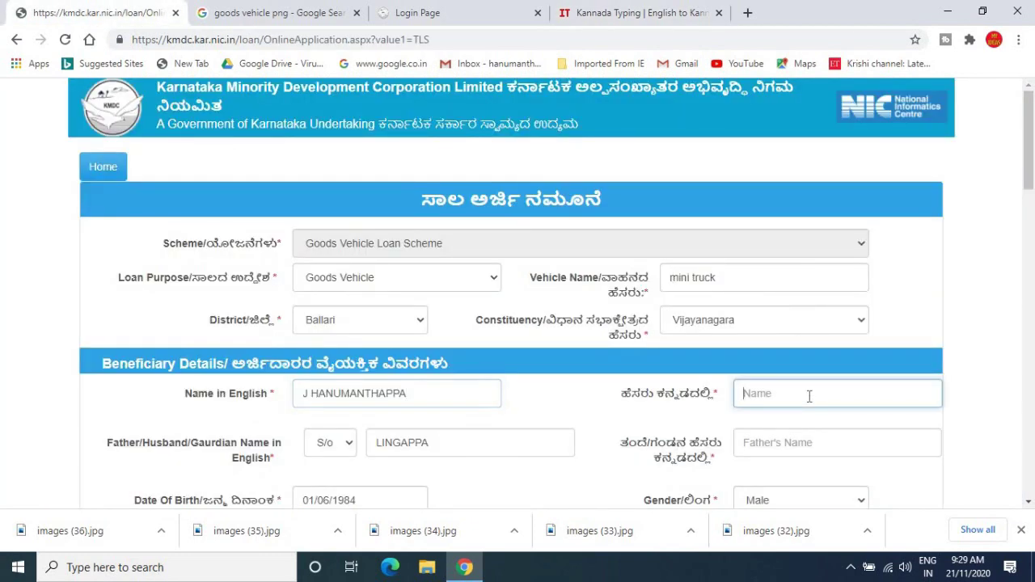
pyautogui.hotkey('ctrl', 'v')
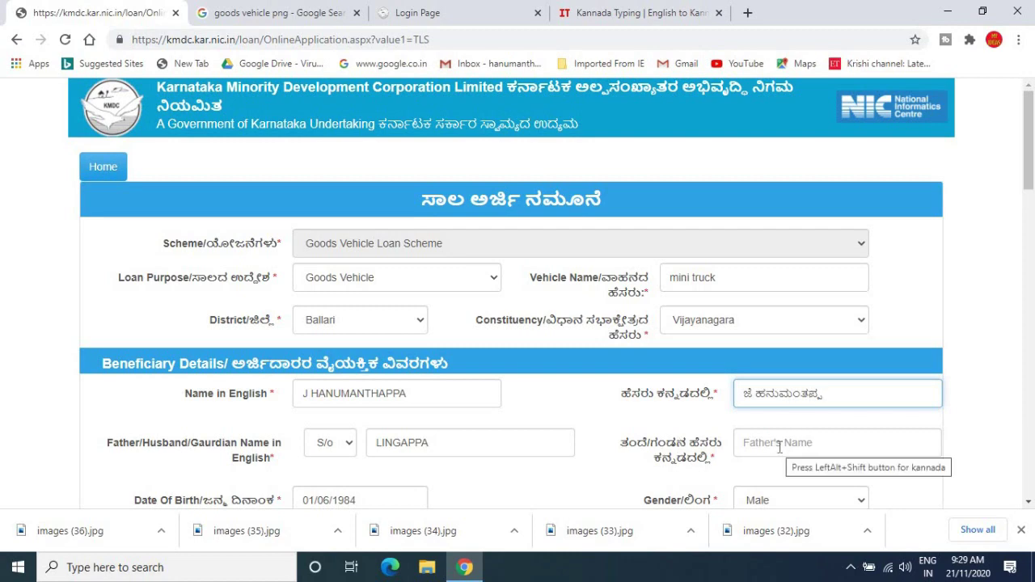
# Step: Copy the father's name in Kannada from the converter text into the loan form's Kannada father/husband name field
pyautogui.click(608, 16)
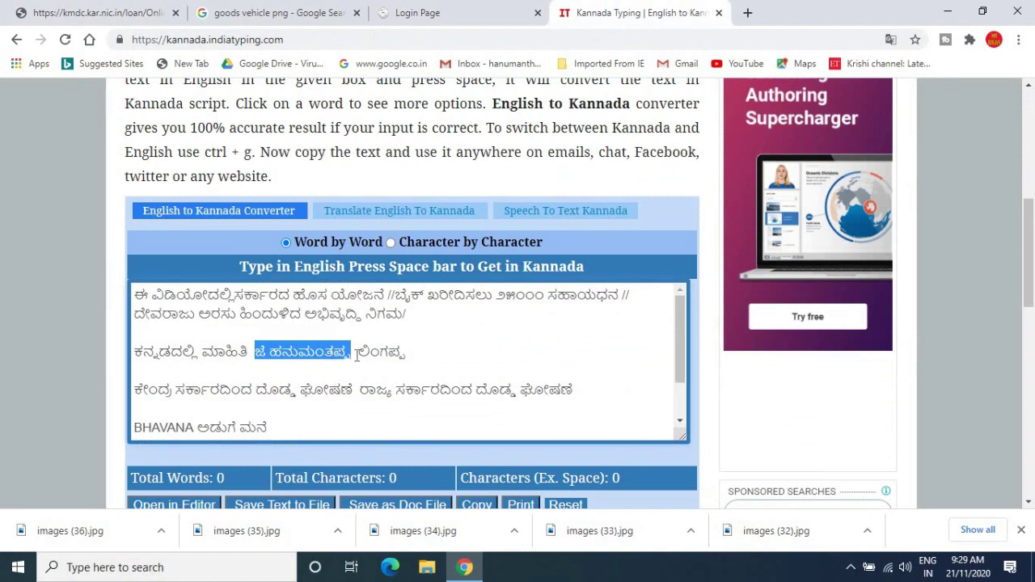
pyautogui.moveTo(357, 354); pyautogui.dragTo(418, 350)
pyautogui.hotkey('ctrl', 'c')
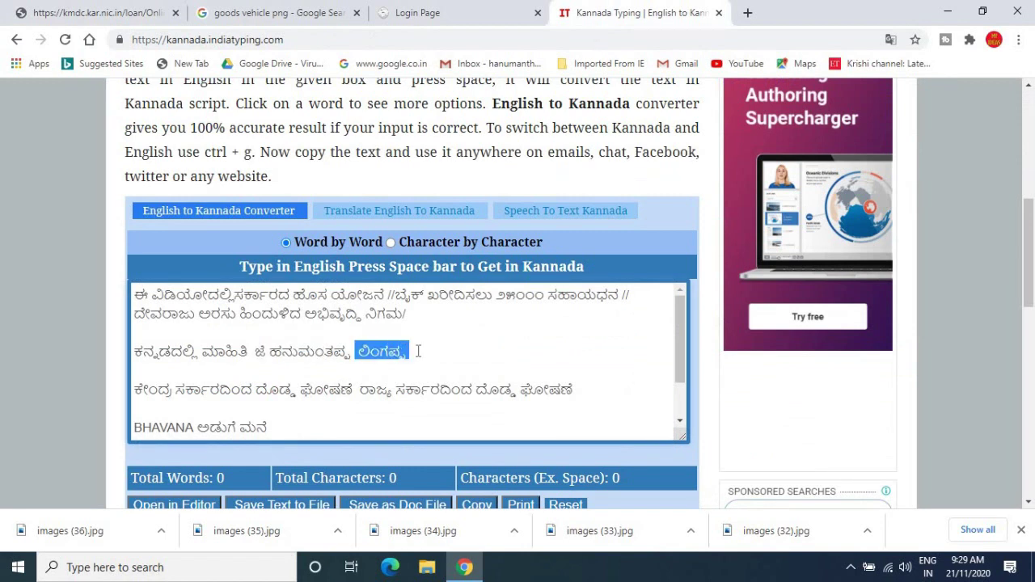
pyautogui.click(84, 15)
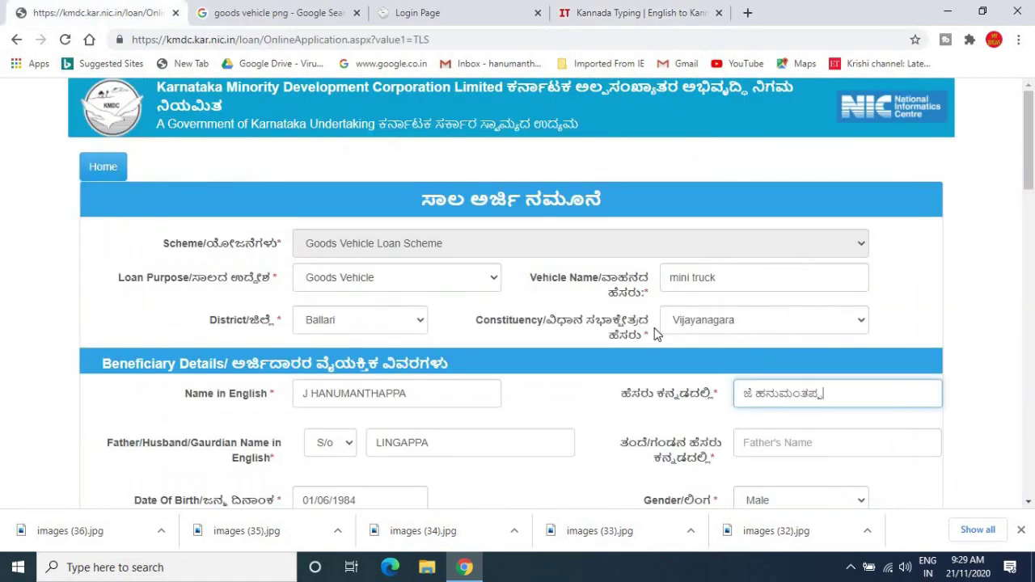
pyautogui.click(805, 445)
pyautogui.hotkey('ctrl', 'v')
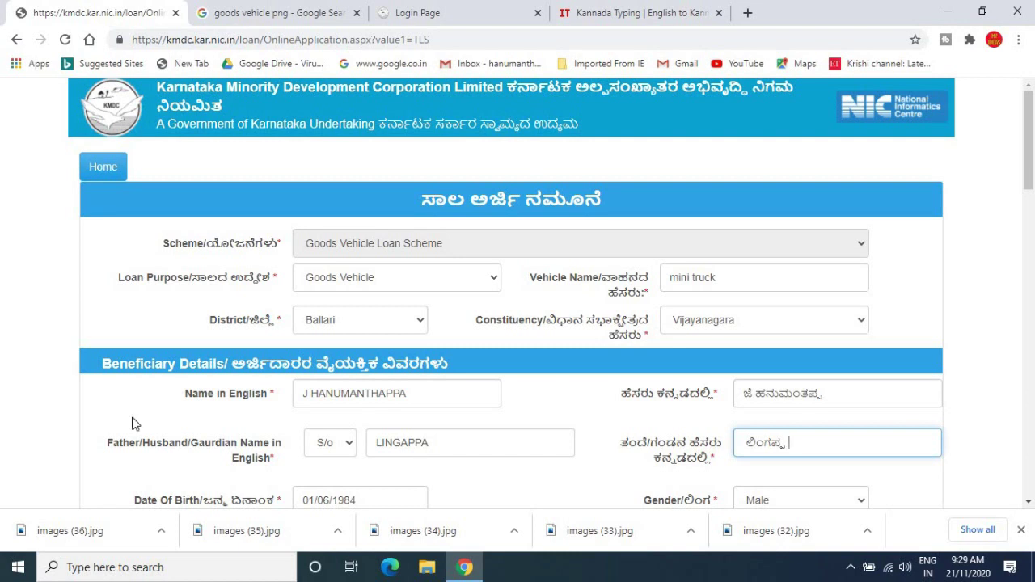
# Step: Review the relation, date of birth, gender, qualification and marital status entries in the beneficiary details
pyautogui.click(344, 446)
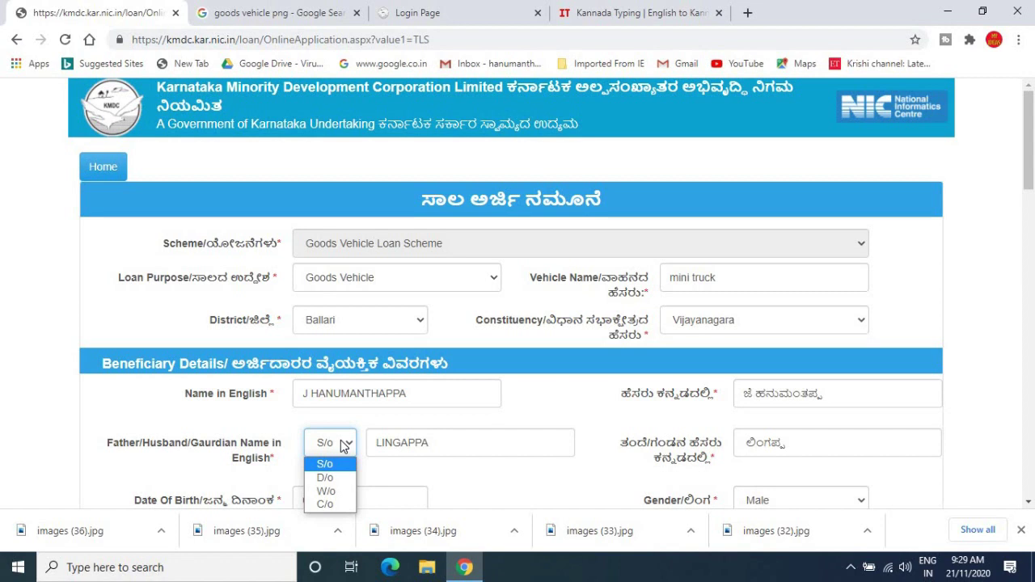
pyautogui.click(343, 446)
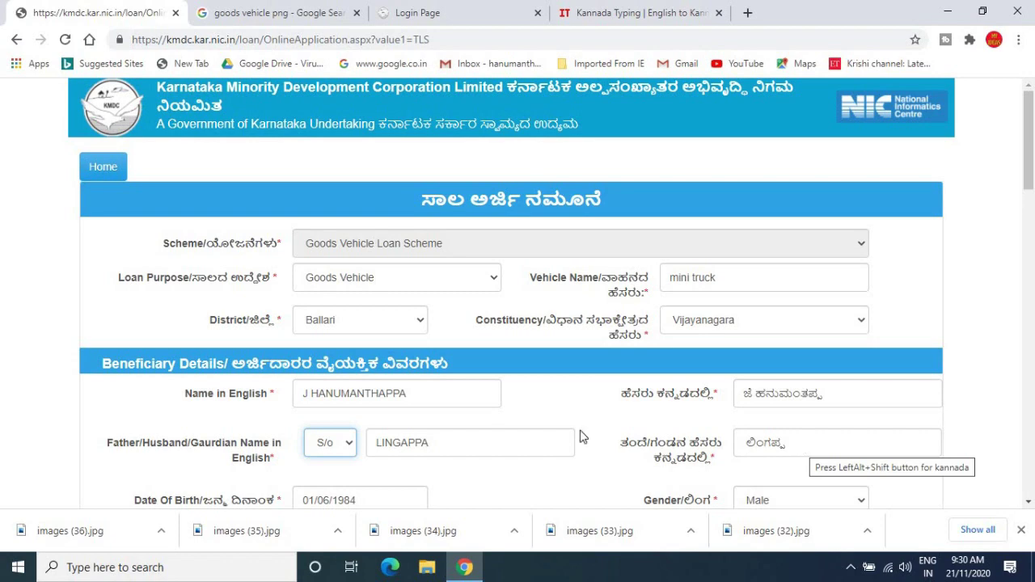
pyautogui.click(50, 459)
pyautogui.scroll(-2, 50, 459)
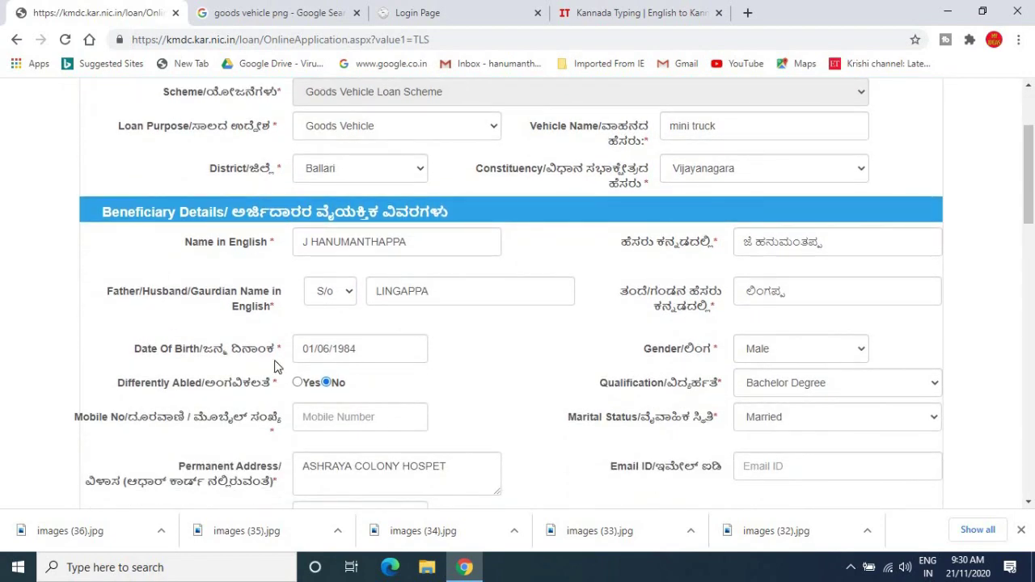
pyautogui.click(380, 348)
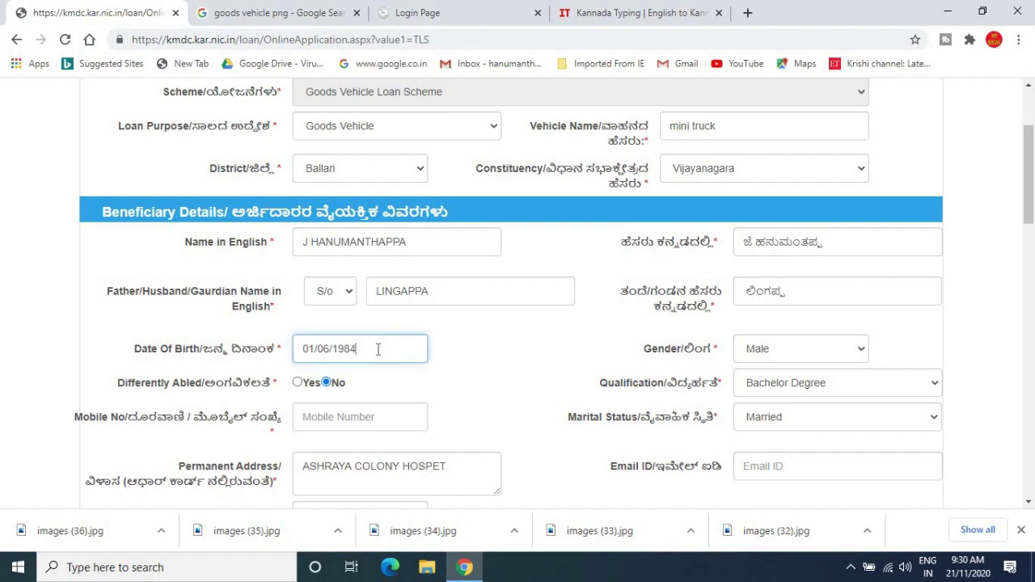
pyautogui.click(800, 357)
pyautogui.click(800, 357)
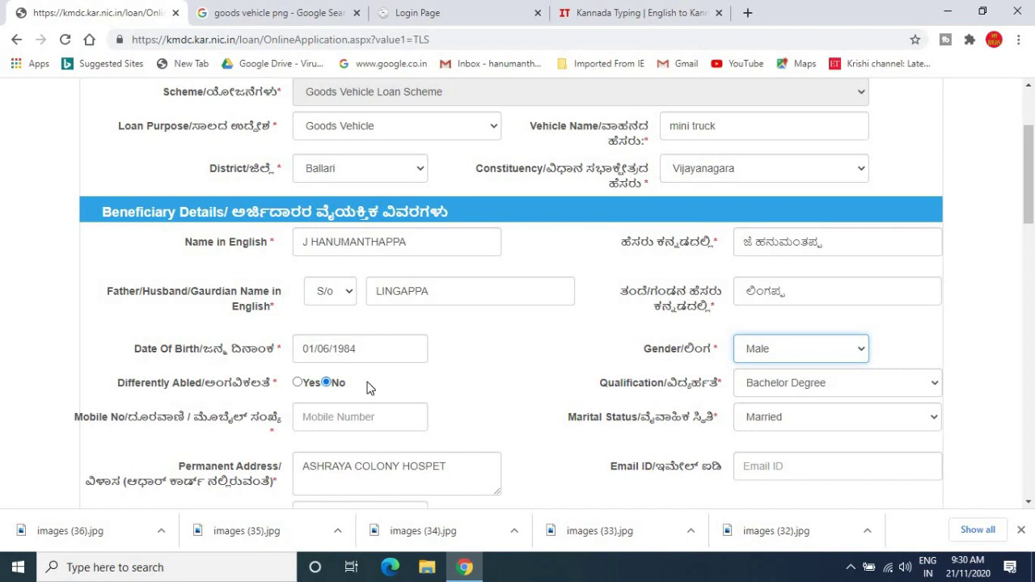
pyautogui.click(841, 390)
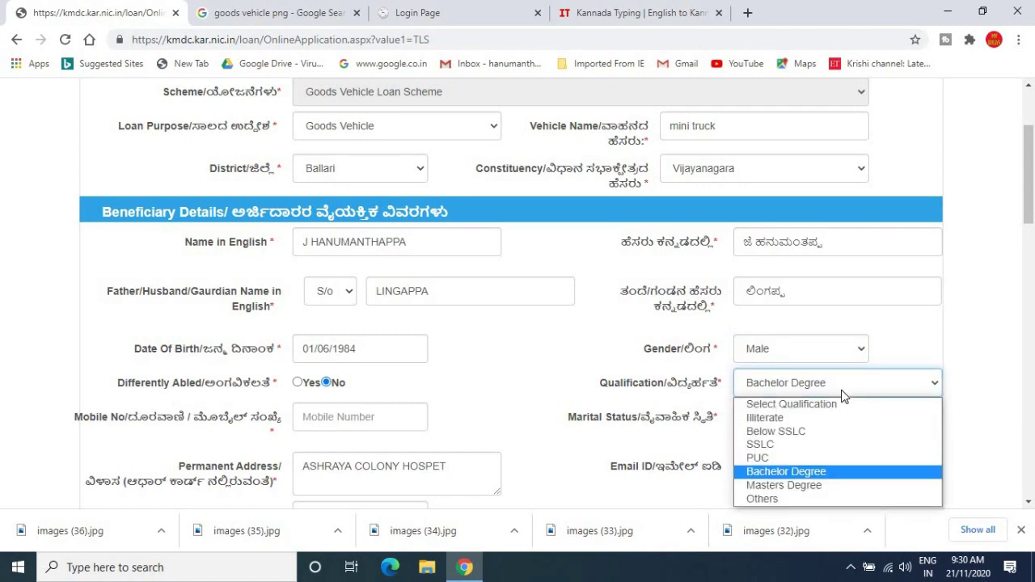
pyautogui.click(841, 393)
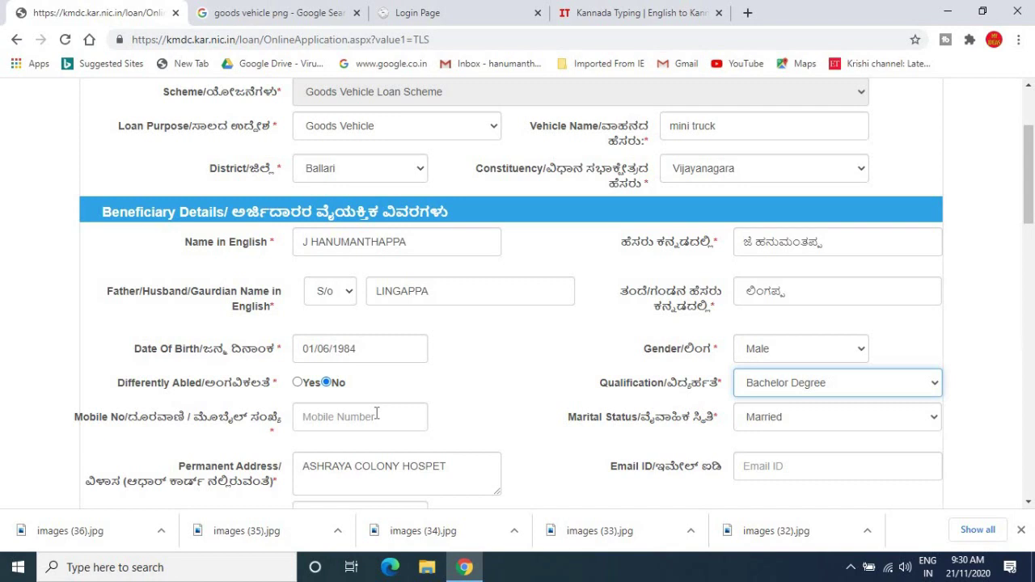
pyautogui.click(793, 419)
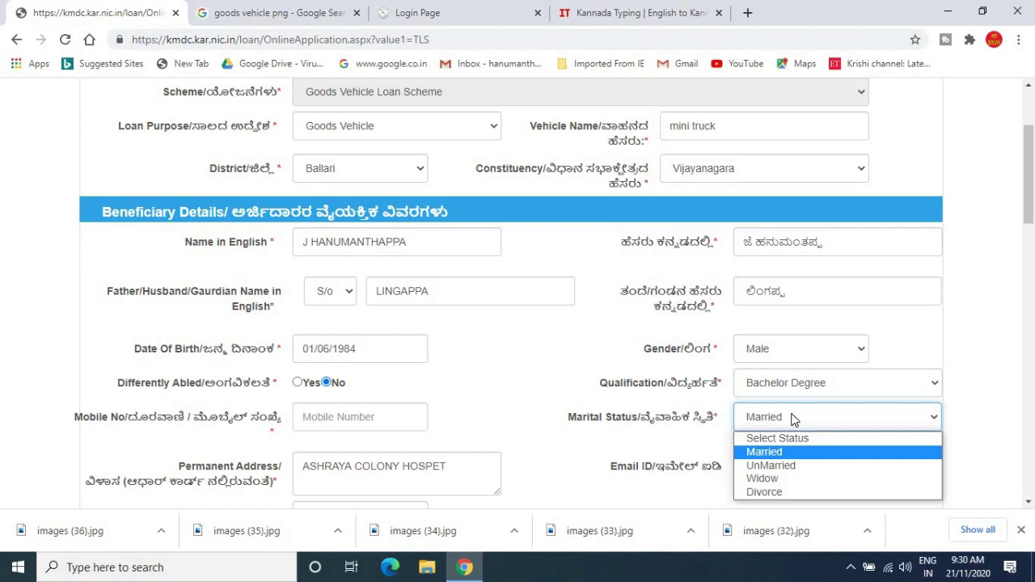
pyautogui.click(793, 419)
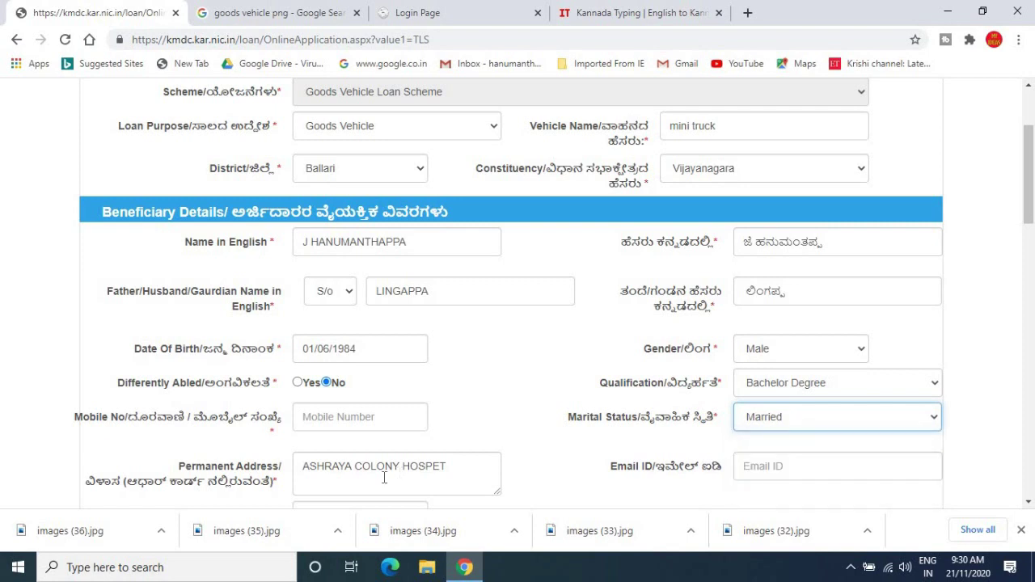
pyautogui.click(33, 467)
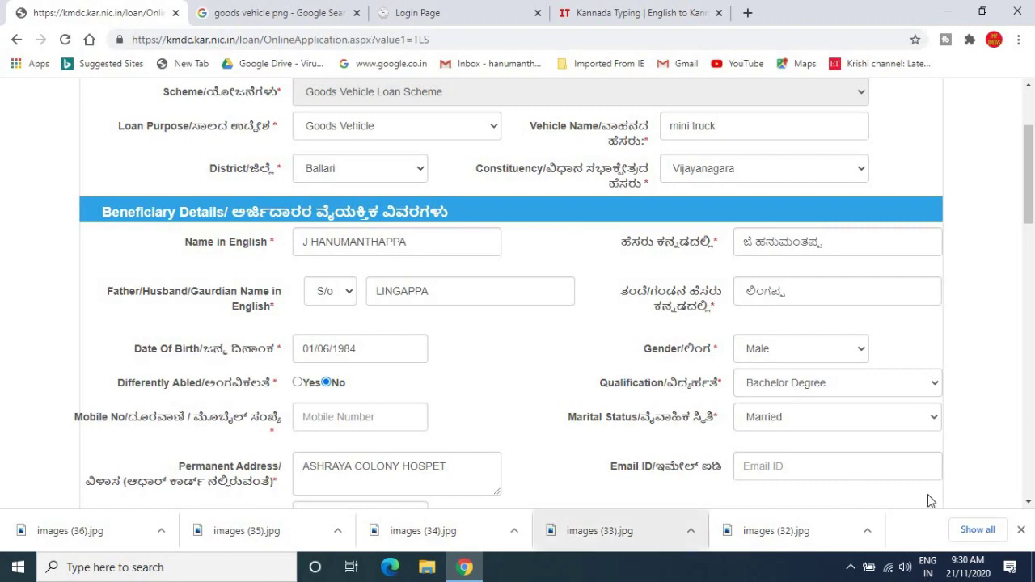
# Step: Examine the address and ID fields, caste and annual income details, bank details and loan details of the form
pyautogui.moveTo(1029, 506); pyautogui.dragTo(1029, 505)
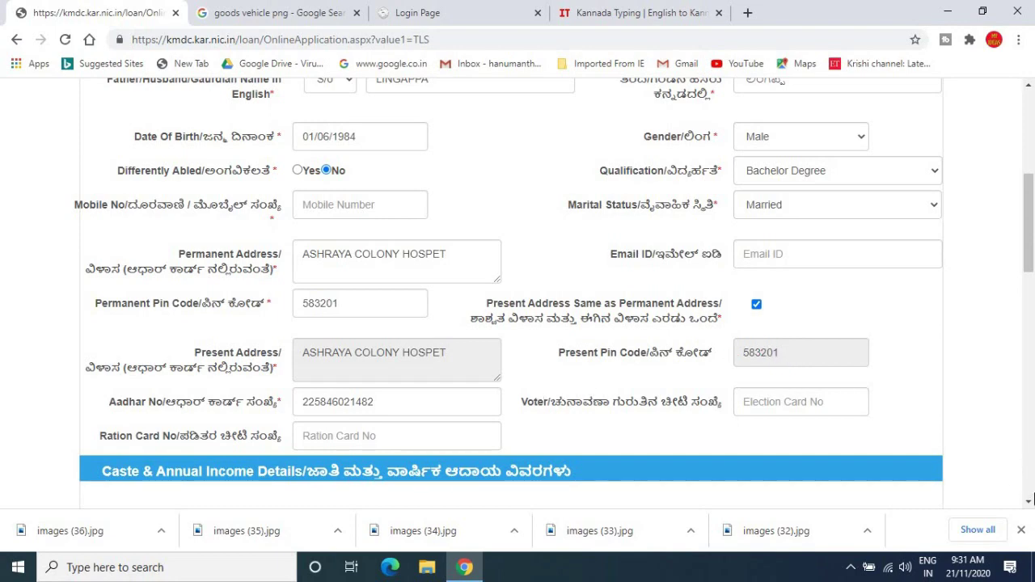
pyautogui.click(1028, 500)
pyautogui.click(1029, 500)
pyautogui.click(1029, 501)
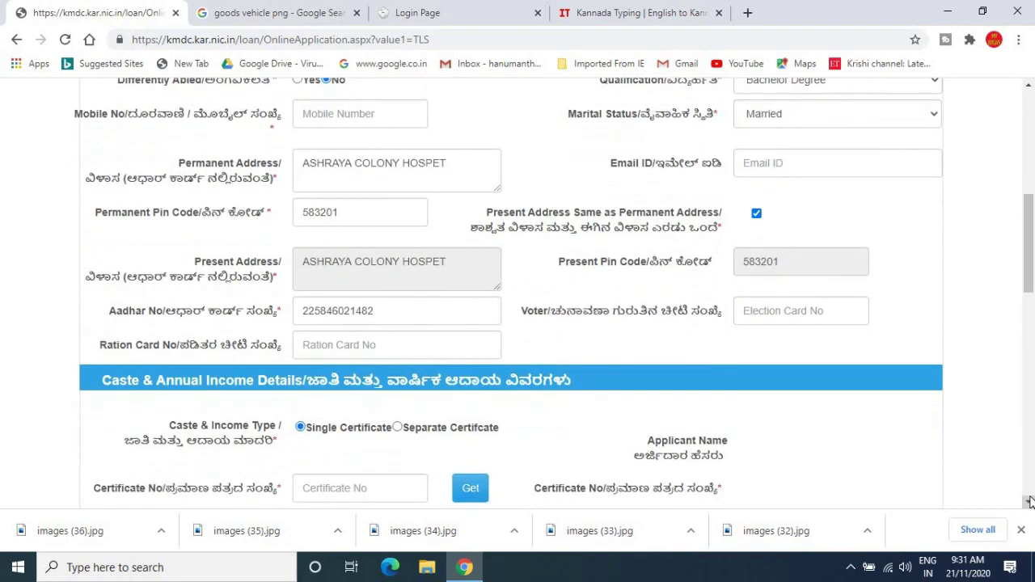
pyautogui.click(1028, 500)
pyautogui.click(1029, 501)
pyautogui.click(1028, 500)
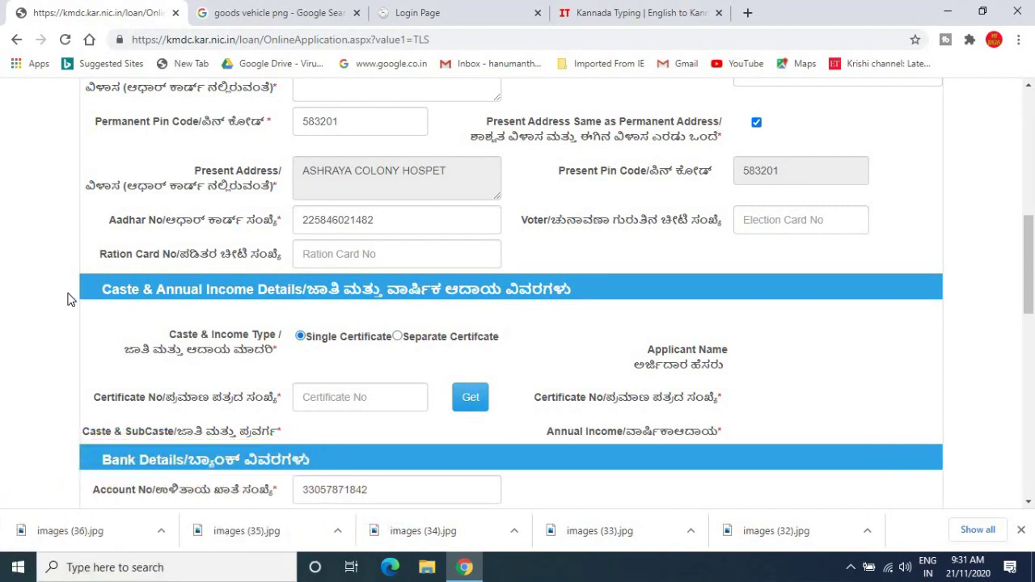
pyautogui.scroll(-2, 68, 300)
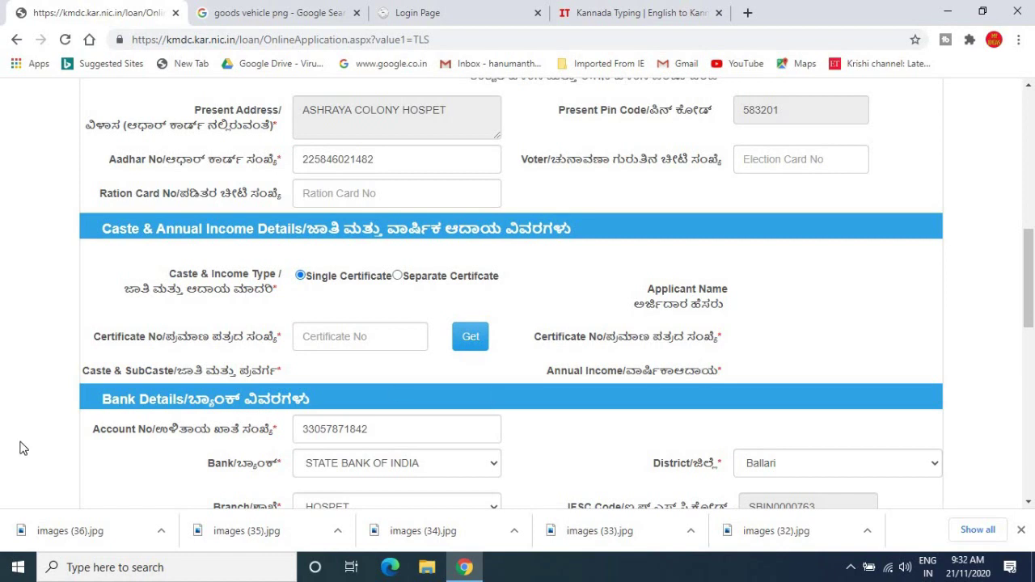
pyautogui.click(1030, 503)
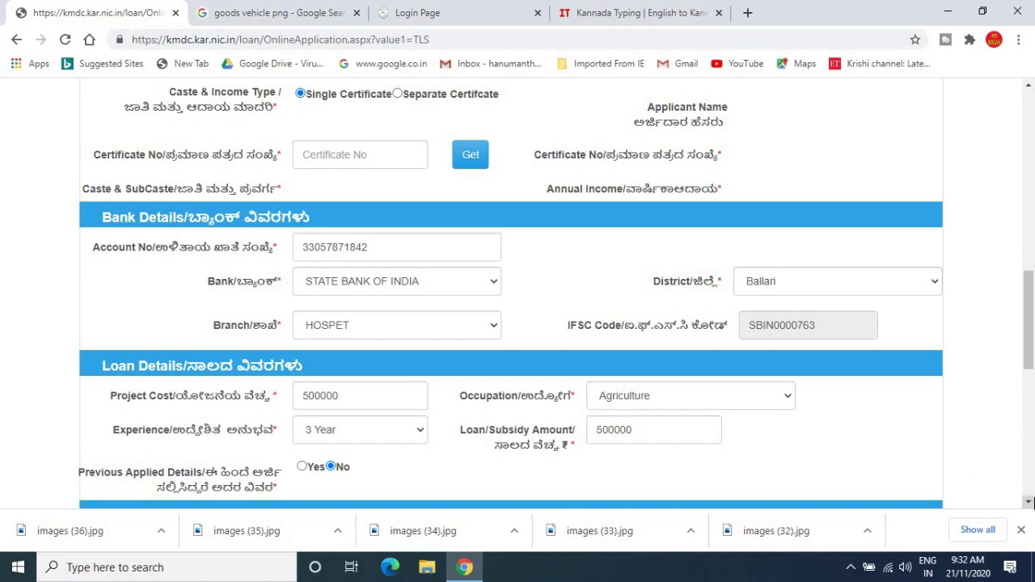
# Step: Examine the available occupation and years-of-experience options in the loan details without changing the selections
pyautogui.click(1031, 503)
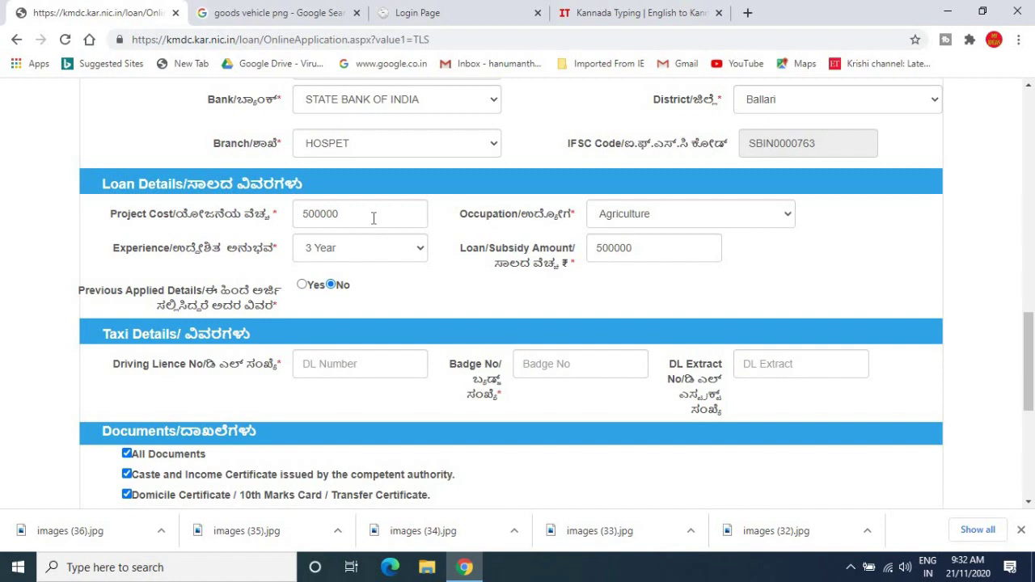
pyautogui.click(648, 221)
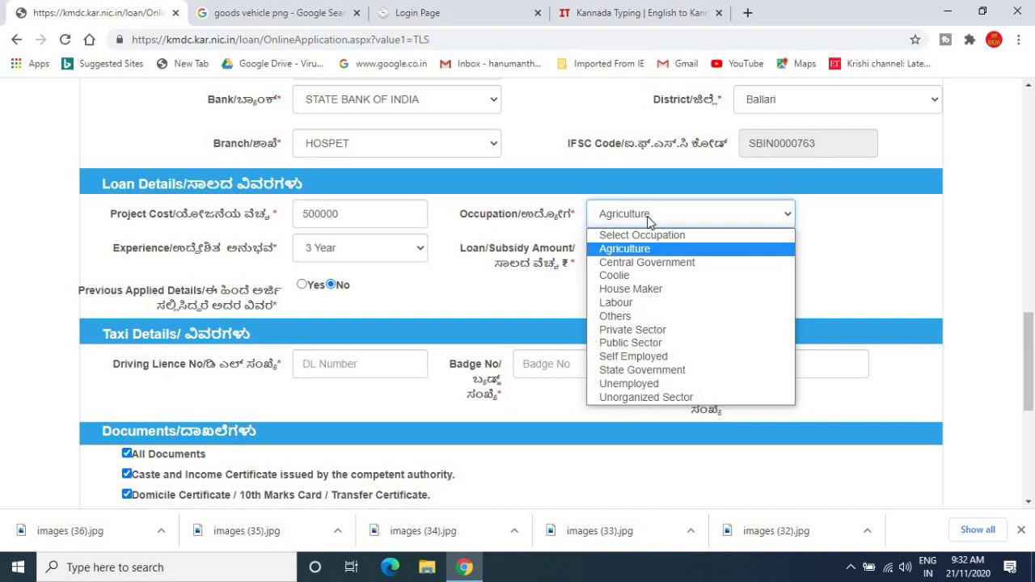
pyautogui.click(396, 251)
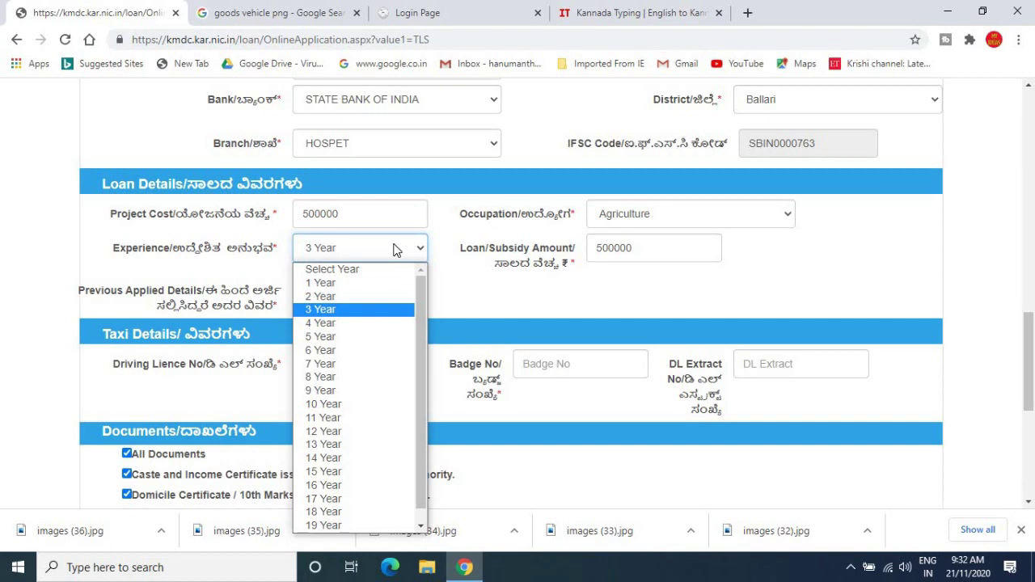
pyautogui.click(396, 251)
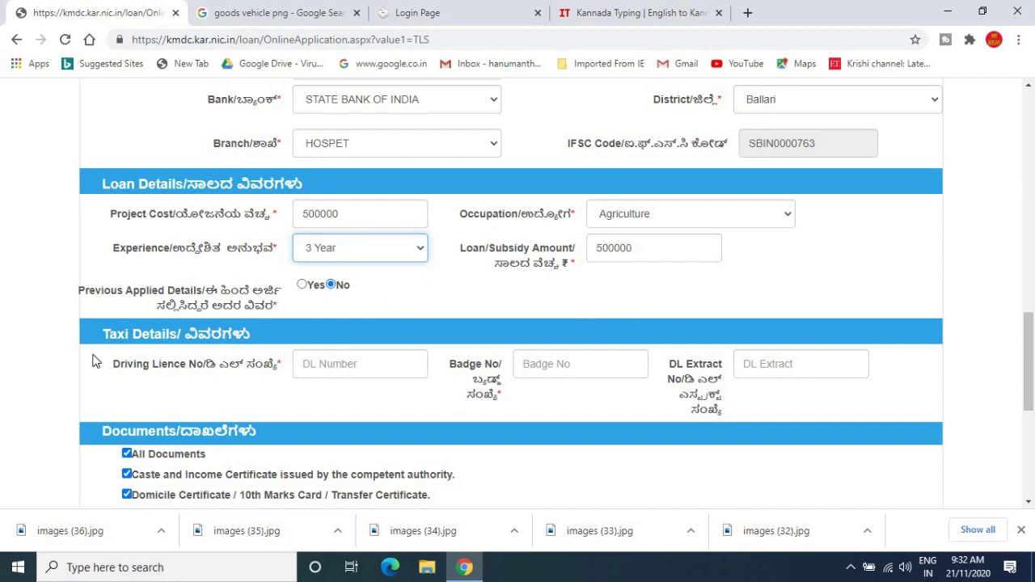
# Step: Review the taxi details, required documents checklist, Aadhaar consent checkbox and captcha entry at the end of the form
pyautogui.click(1029, 502)
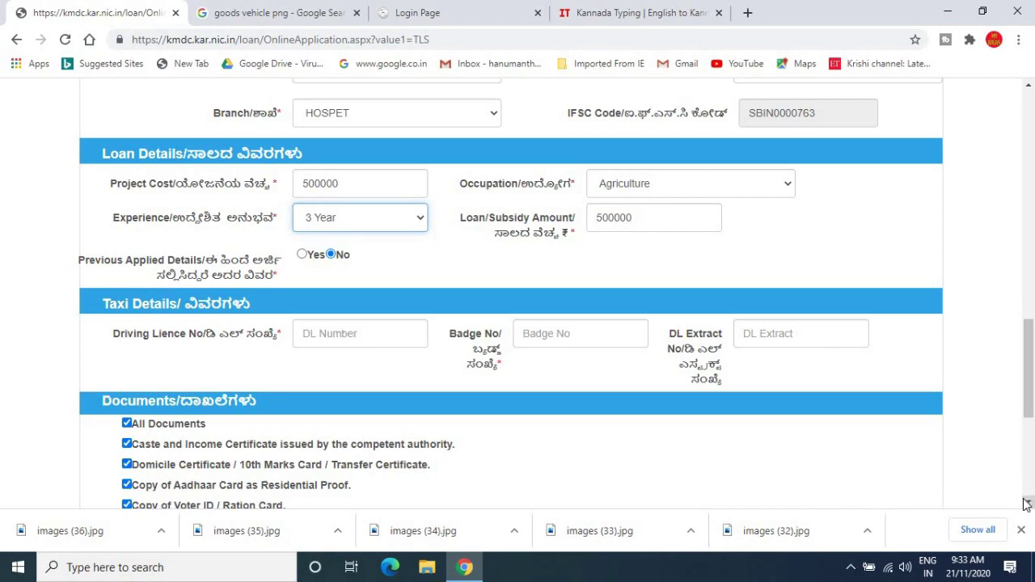
pyautogui.moveTo(1027, 503); pyautogui.dragTo(1027, 503)
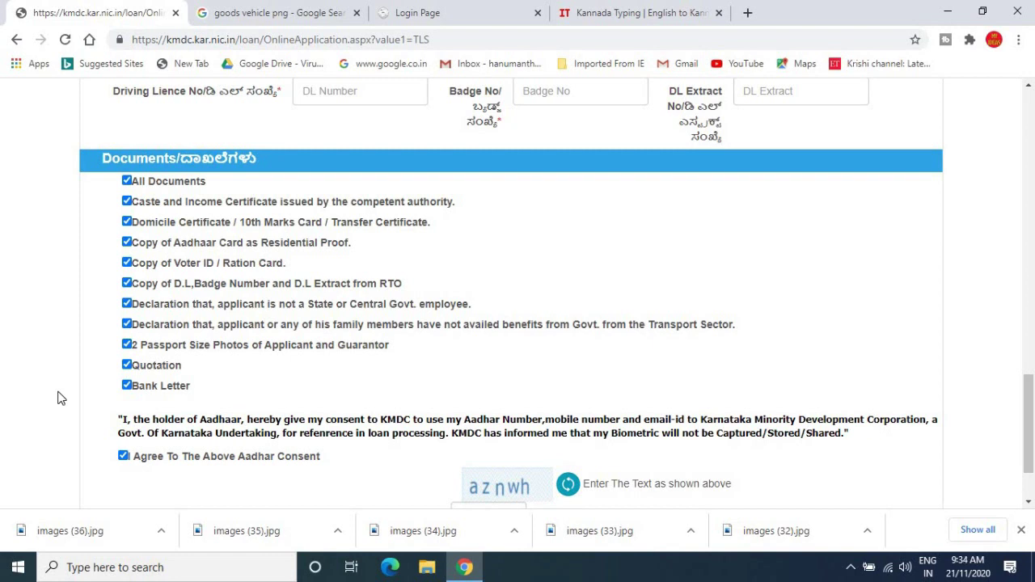
pyautogui.click(123, 456)
pyautogui.click(123, 456)
pyautogui.scroll(-3, 1030, 505)
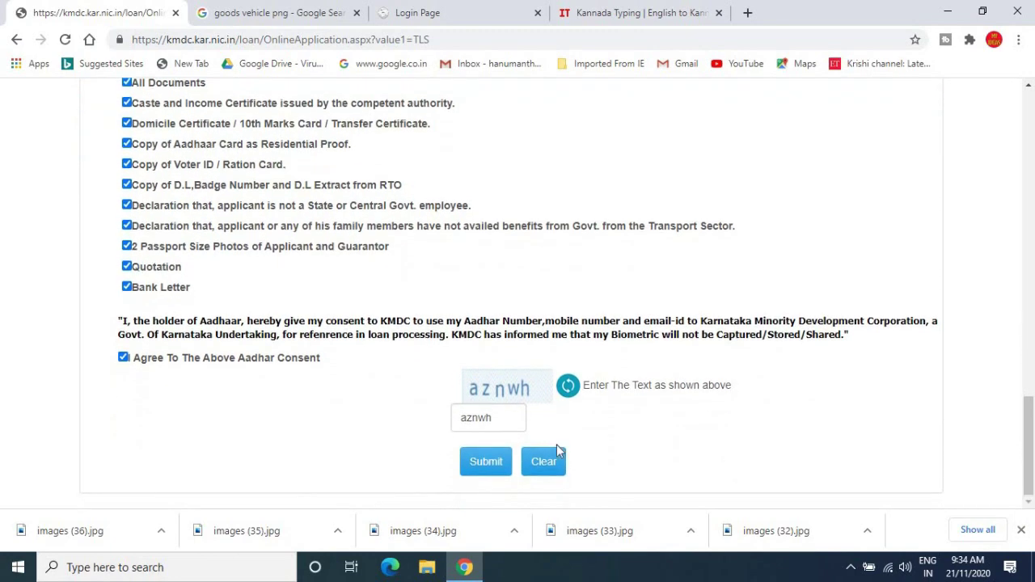